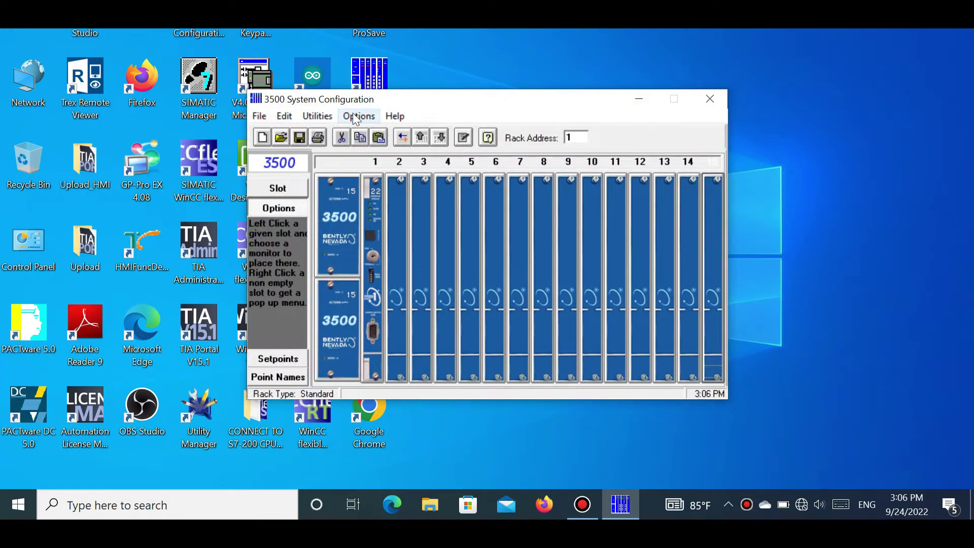
Connect over the network to Rack Address 1 at 192.168.0.41, entering the rack password
{"action": "left_click", "coordinate": [403, 139]}
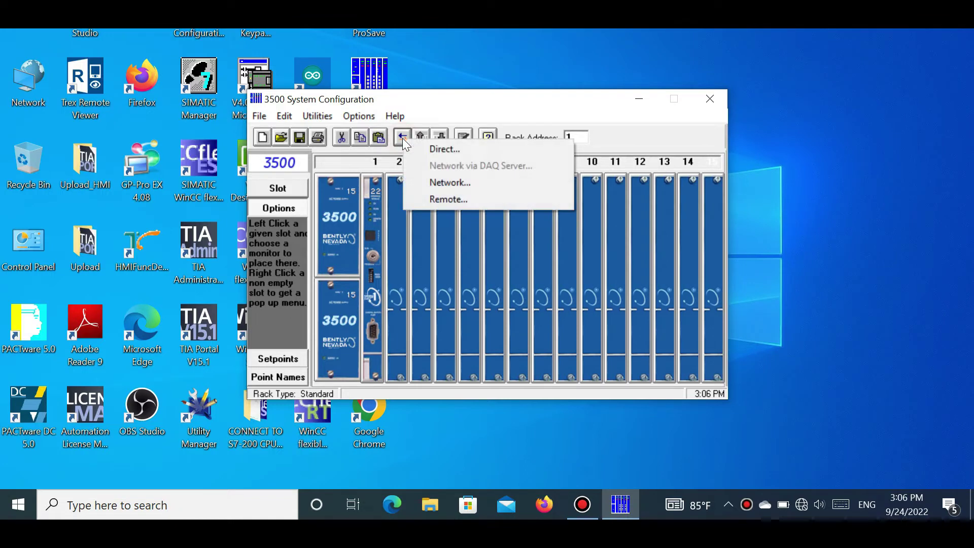
{"action": "left_click", "coordinate": [445, 186]}
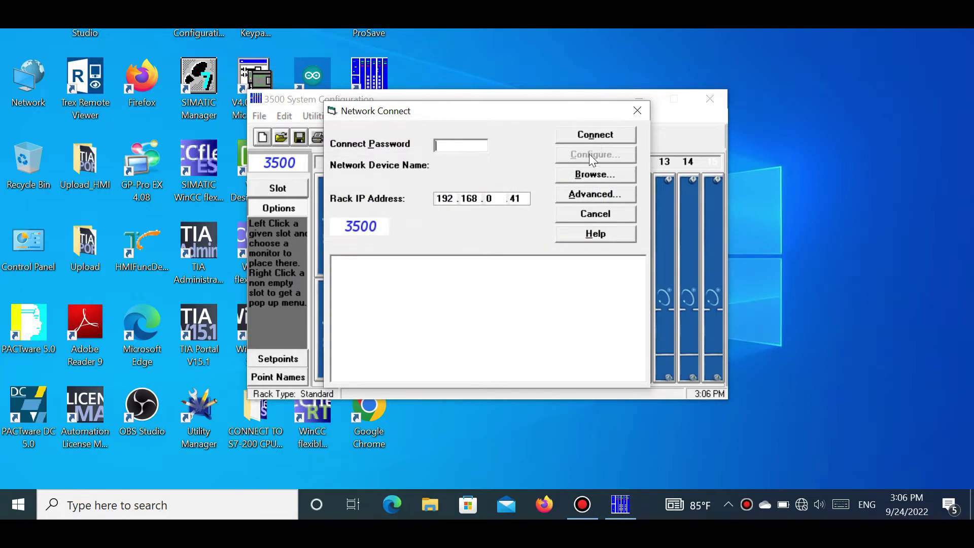
{"action": "left_click", "coordinate": [589, 178]}
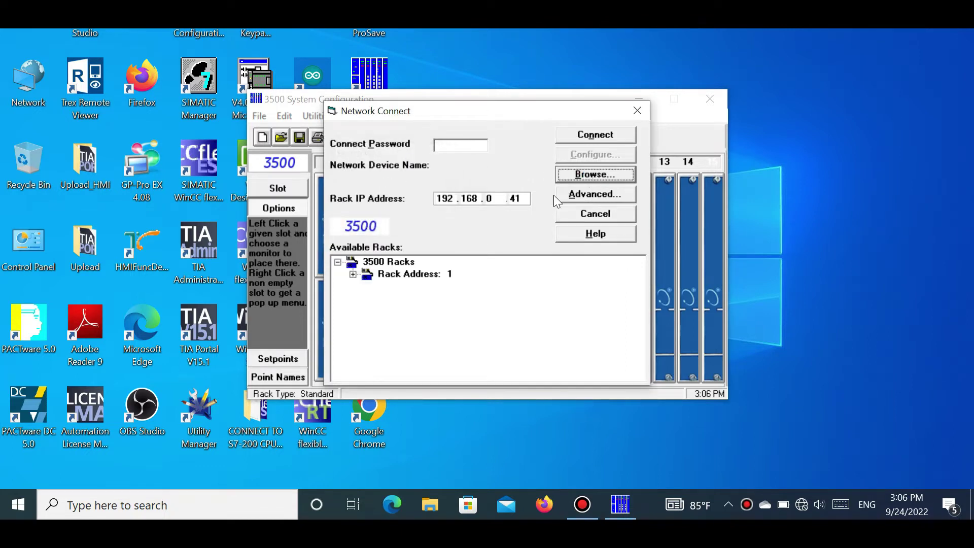
{"action": "double_click", "coordinate": [412, 274]}
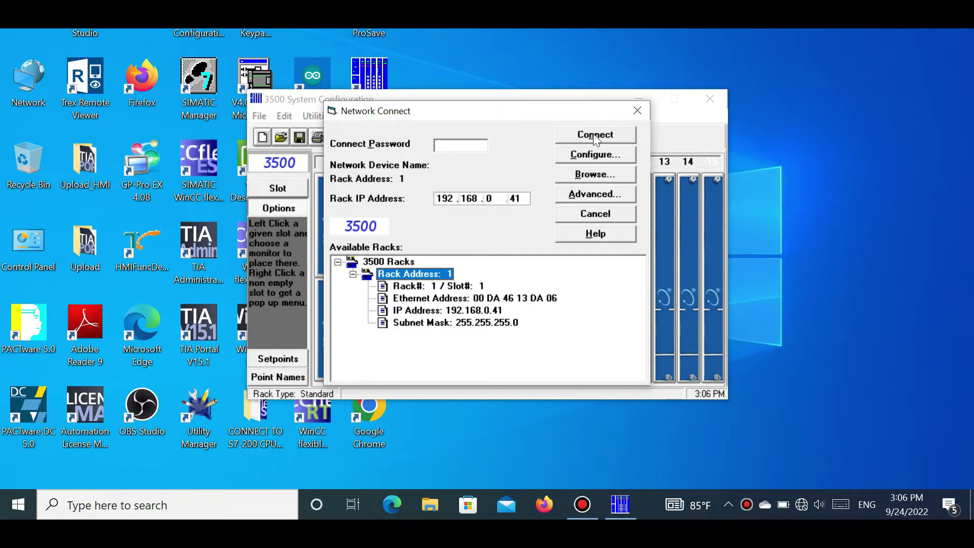
{"action": "type", "text": "******"}
{"action": "left_click", "coordinate": [584, 150]}
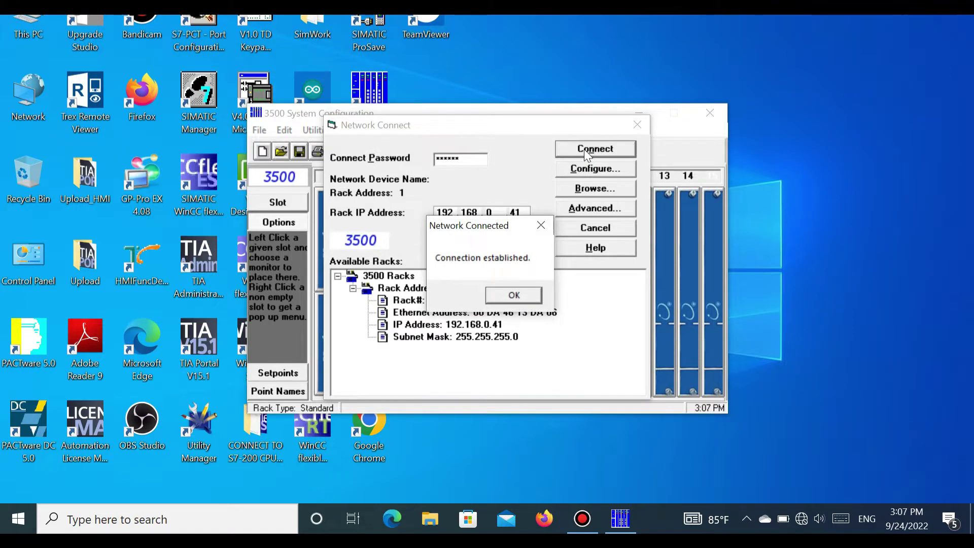
{"action": "left_click", "coordinate": [514, 295]}
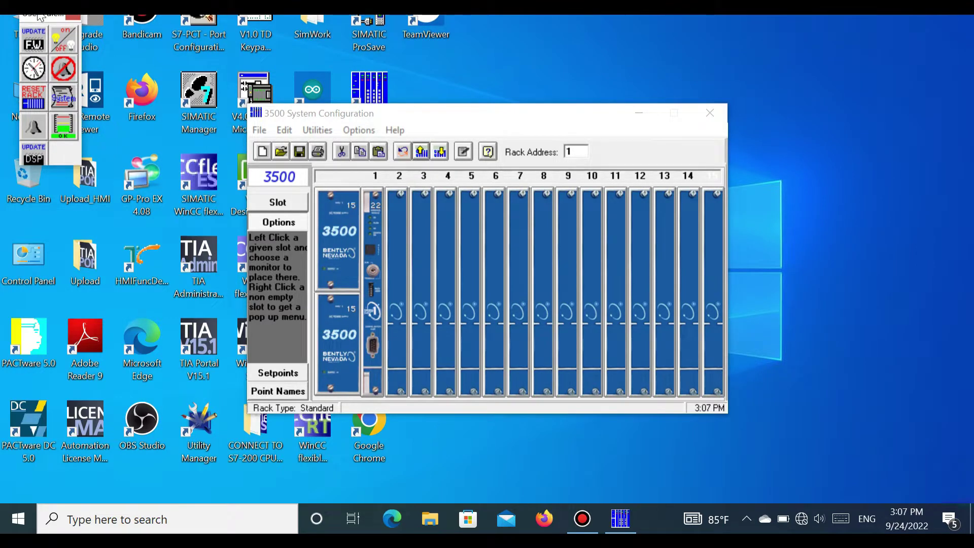
Move the User Palette aside and upload the rack configuration, populating slots 1–7 and 15
{"action": "left_click_drag", "start_coordinate": [39, 11], "coordinate": [194, 109]}
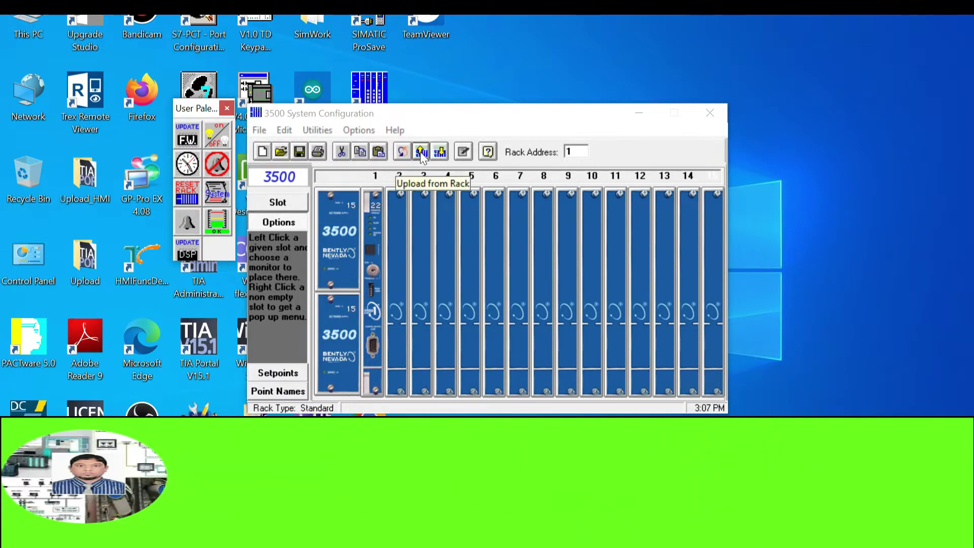
{"action": "left_click", "coordinate": [421, 152]}
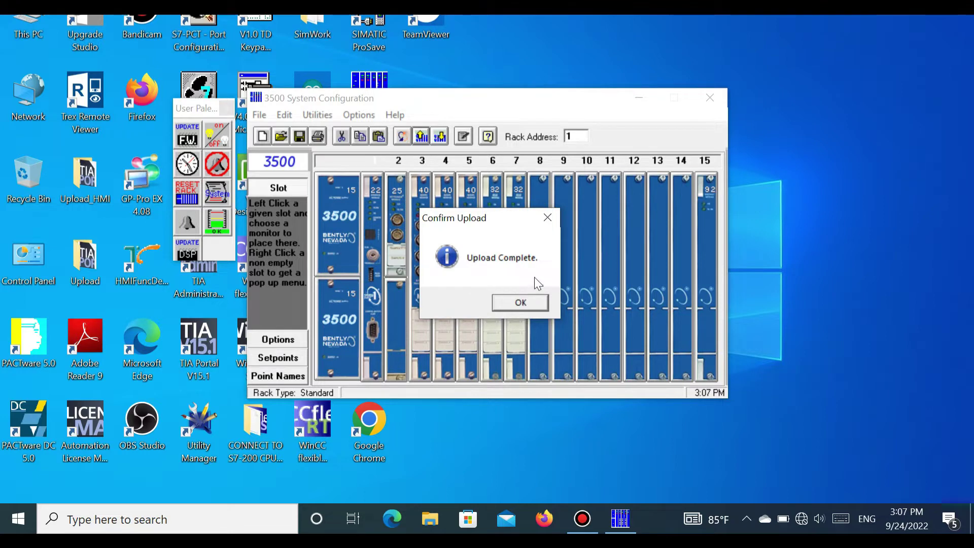
{"action": "left_click", "coordinate": [521, 303]}
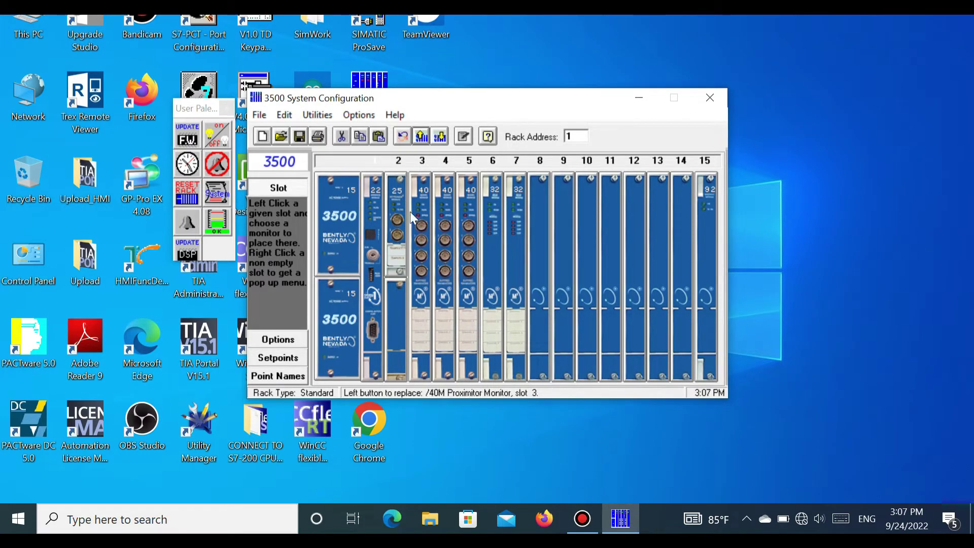
Show the Channel Switches in Software Switches for the slot 3 /40M Proximitor Monitor
{"action": "left_click", "coordinate": [283, 343]}
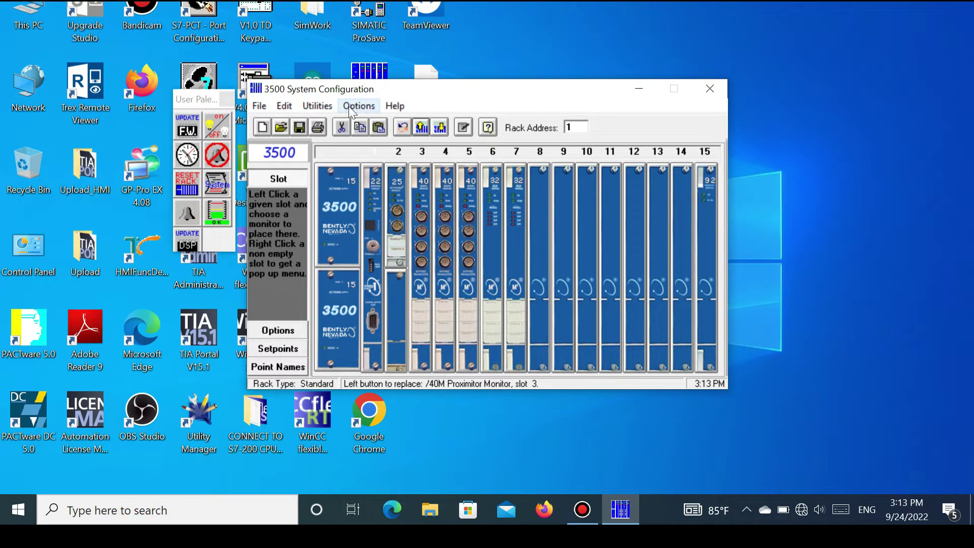
{"action": "left_click", "coordinate": [312, 108]}
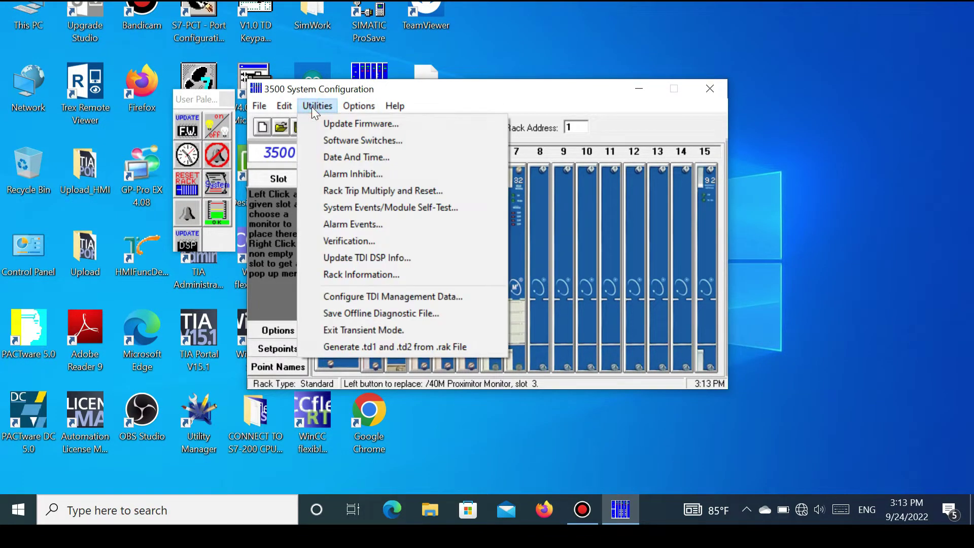
{"action": "left_click", "coordinate": [329, 140]}
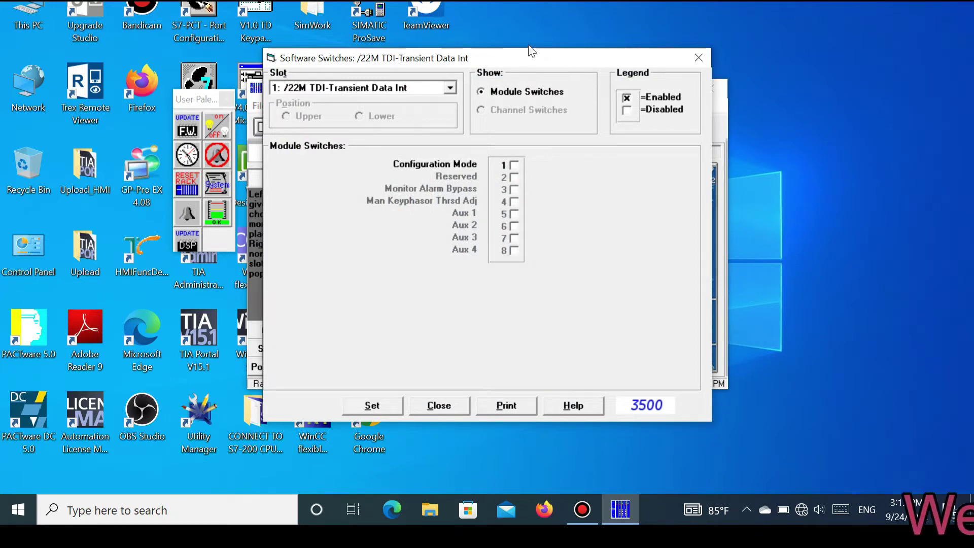
{"action": "left_click", "coordinate": [450, 86]}
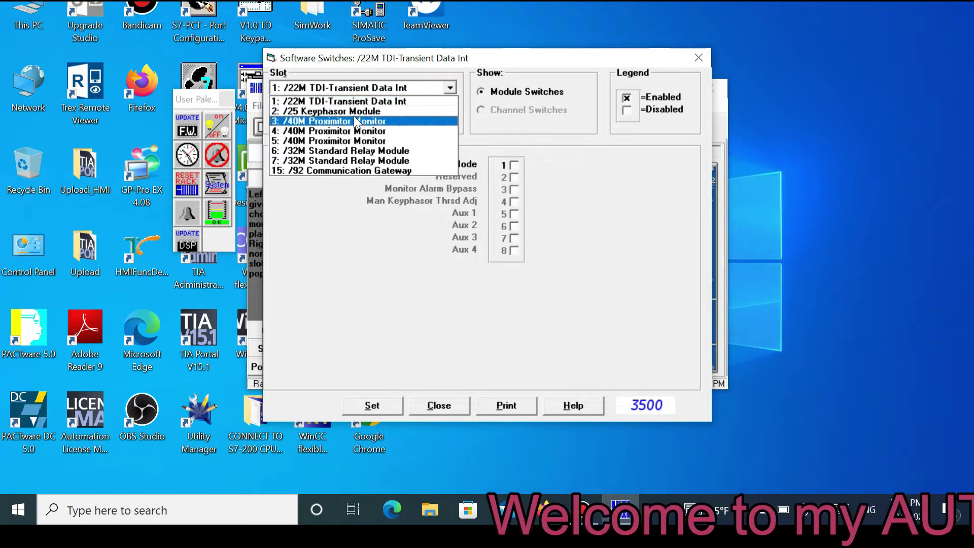
{"action": "left_click", "coordinate": [331, 121]}
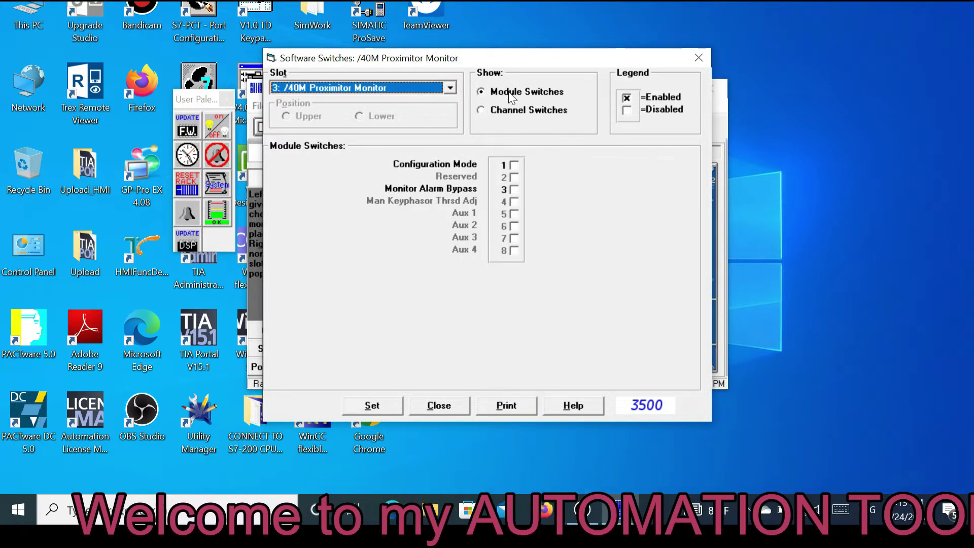
{"action": "left_click", "coordinate": [480, 111]}
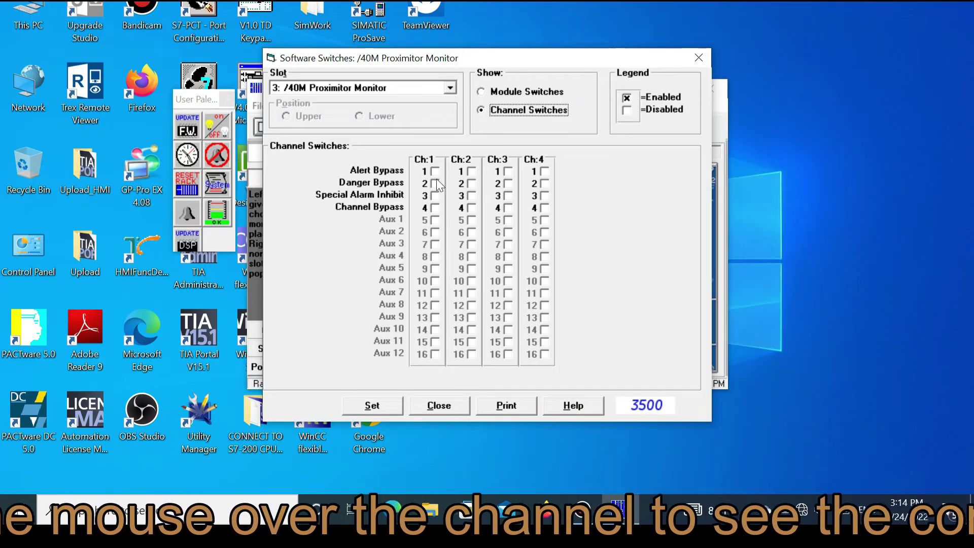
Enable Ch:1 Alert Bypass on the slot 3 monitor and send it to the rack
{"action": "left_click", "coordinate": [434, 171]}
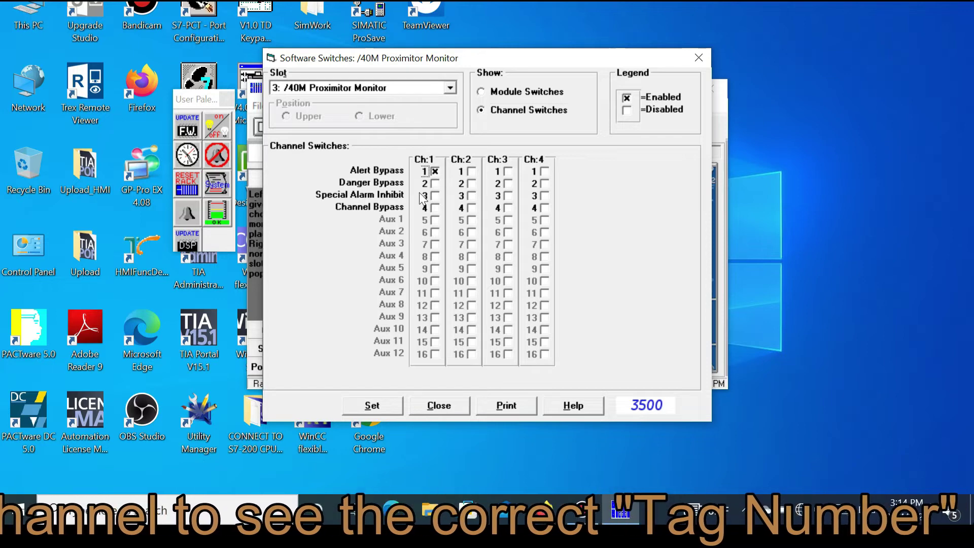
{"action": "left_click", "coordinate": [370, 406]}
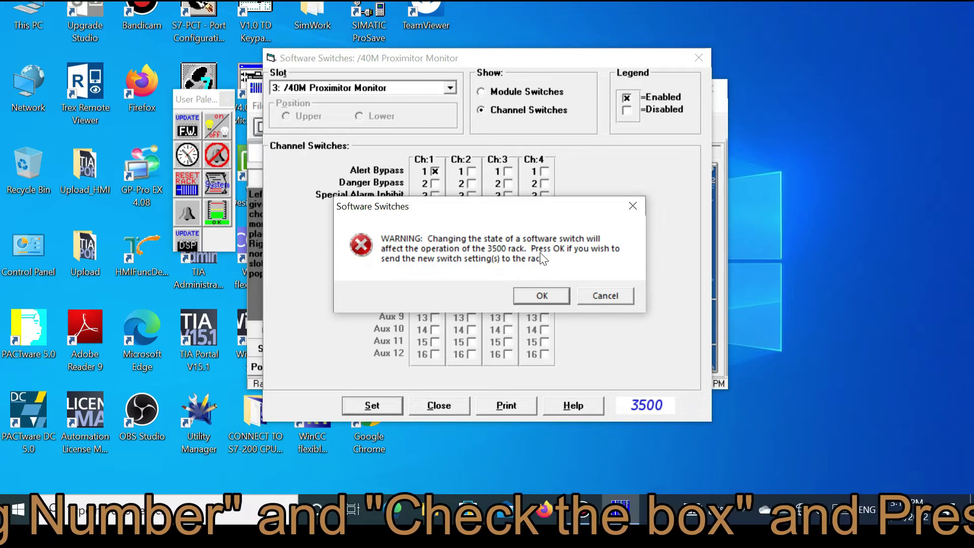
{"action": "left_click", "coordinate": [545, 297]}
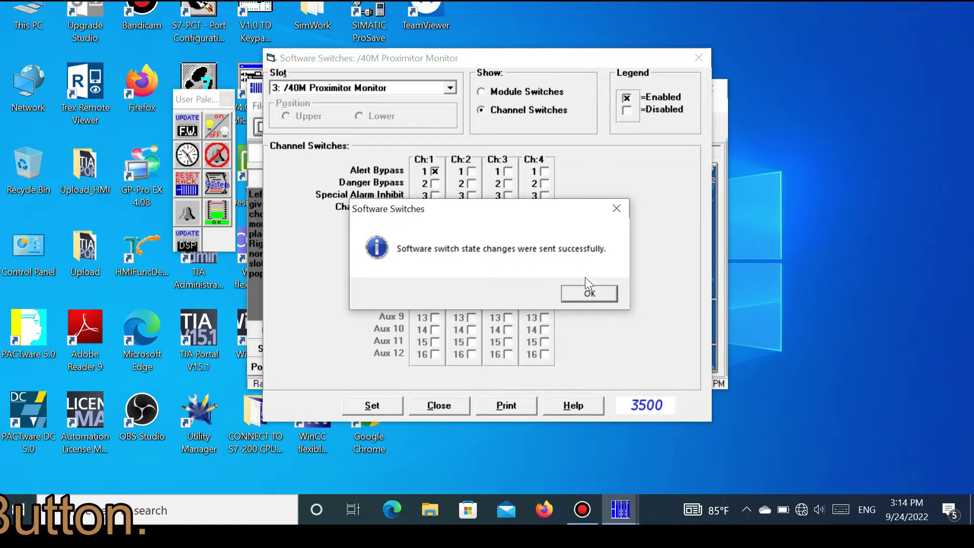
{"action": "left_click", "coordinate": [588, 294]}
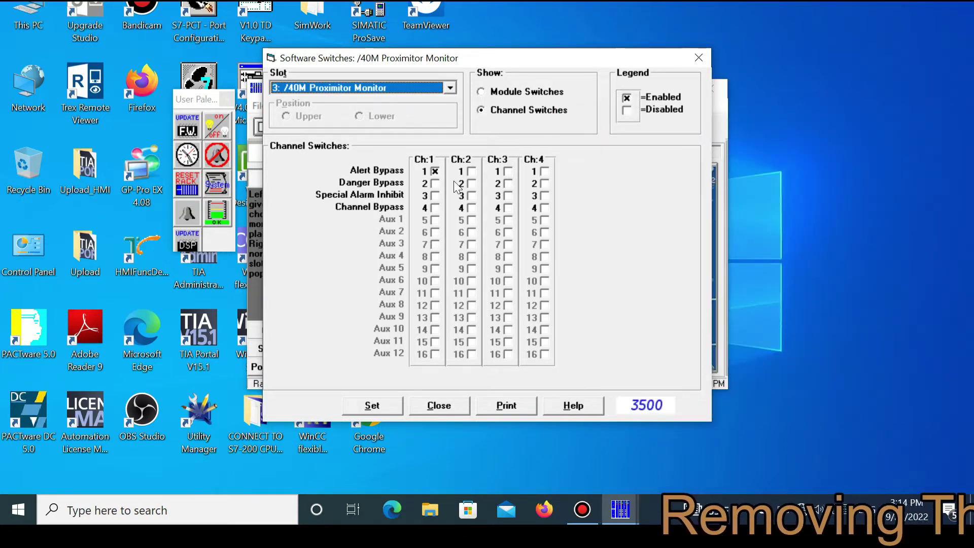
Uncheck Ch:1 Alert Bypass on slot 3 and send the cleared switch to the rack
{"action": "left_click", "coordinate": [436, 172]}
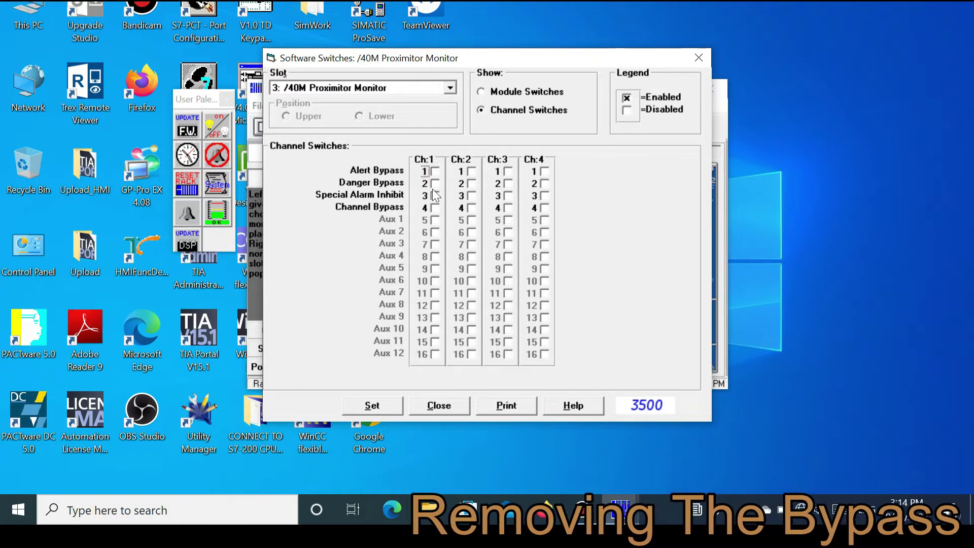
{"action": "left_click", "coordinate": [375, 403]}
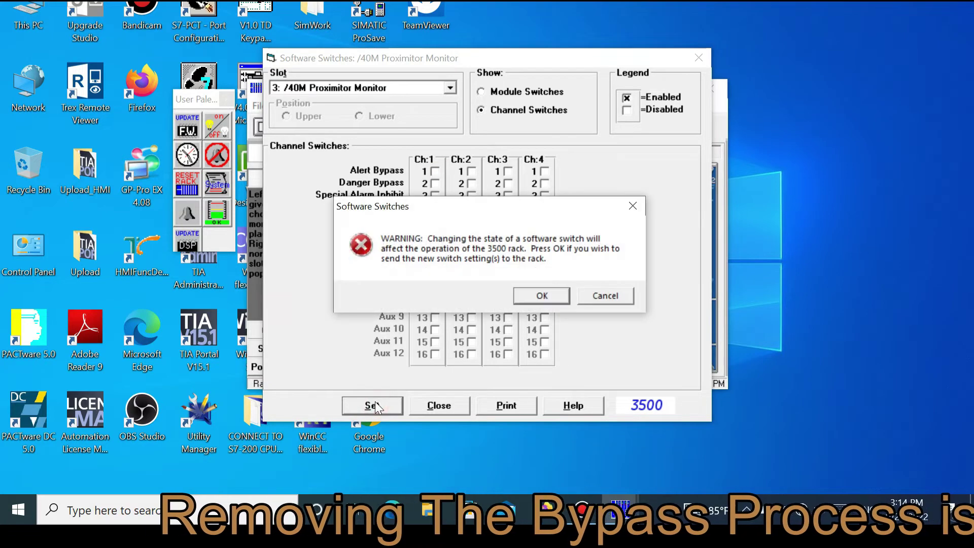
{"action": "left_click", "coordinate": [548, 296]}
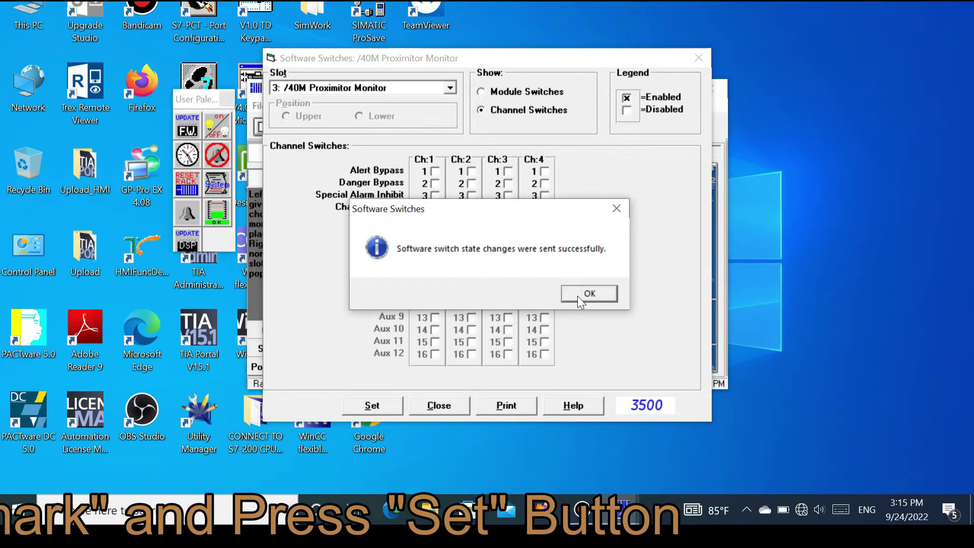
{"action": "left_click", "coordinate": [588, 294]}
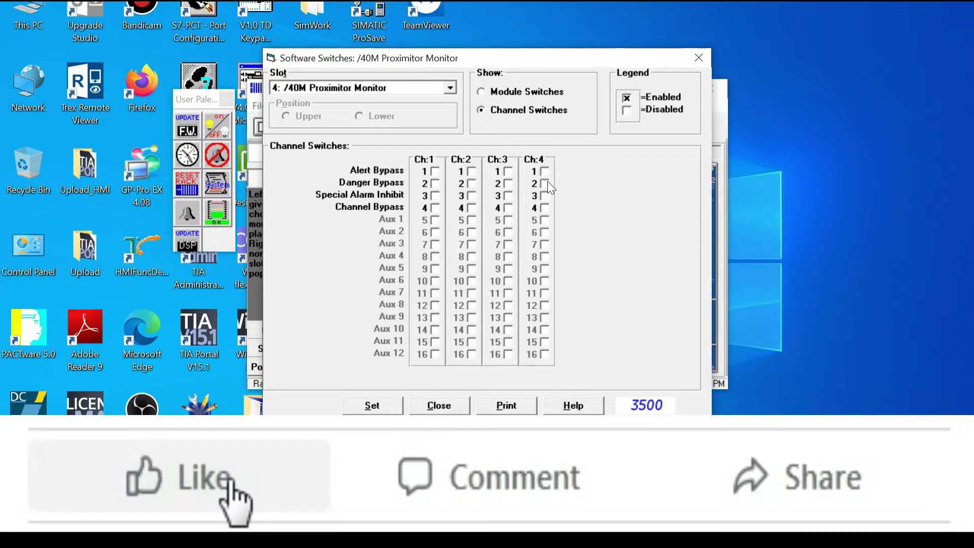
Enable Ch:4 Danger Bypass on the slot 4 monitor and send it to the rack
{"action": "left_click", "coordinate": [545, 182]}
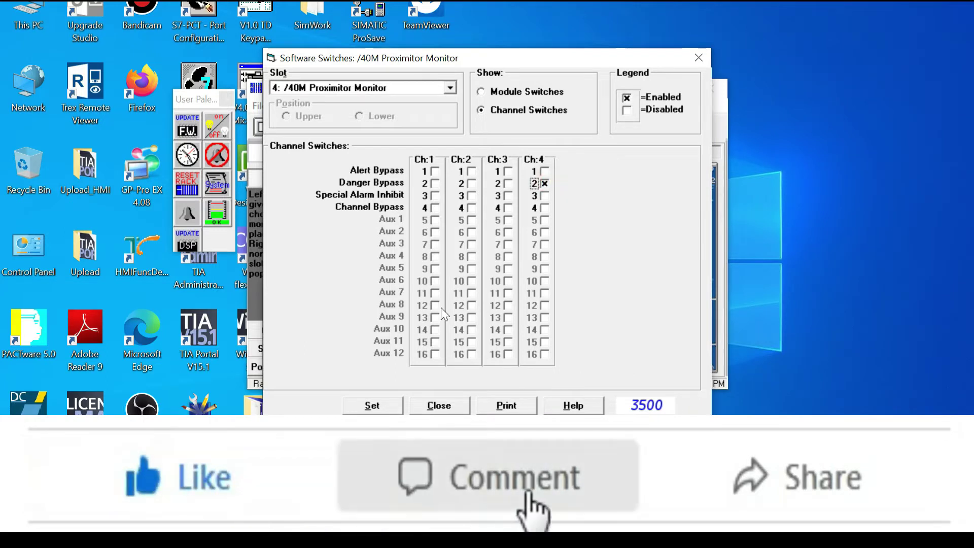
{"action": "left_click", "coordinate": [394, 402]}
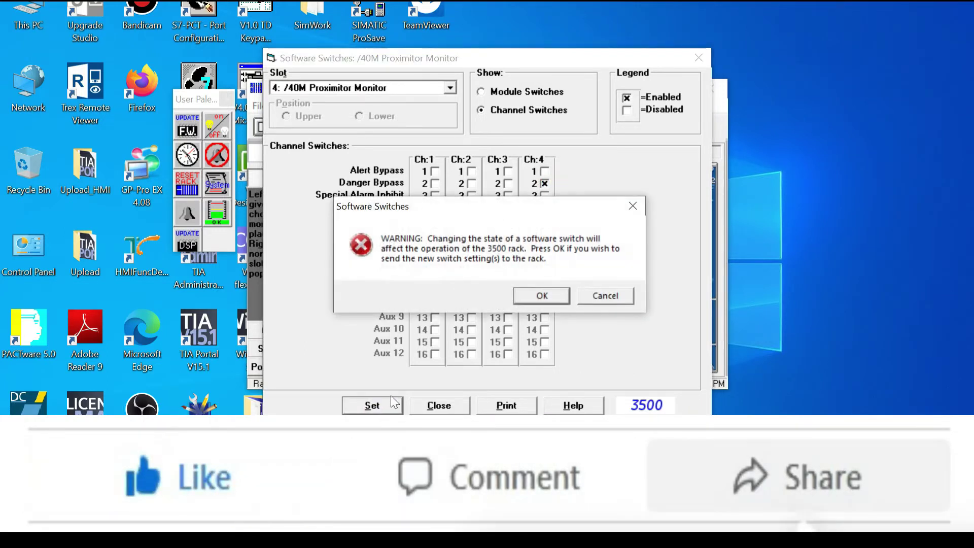
{"action": "left_click", "coordinate": [542, 297]}
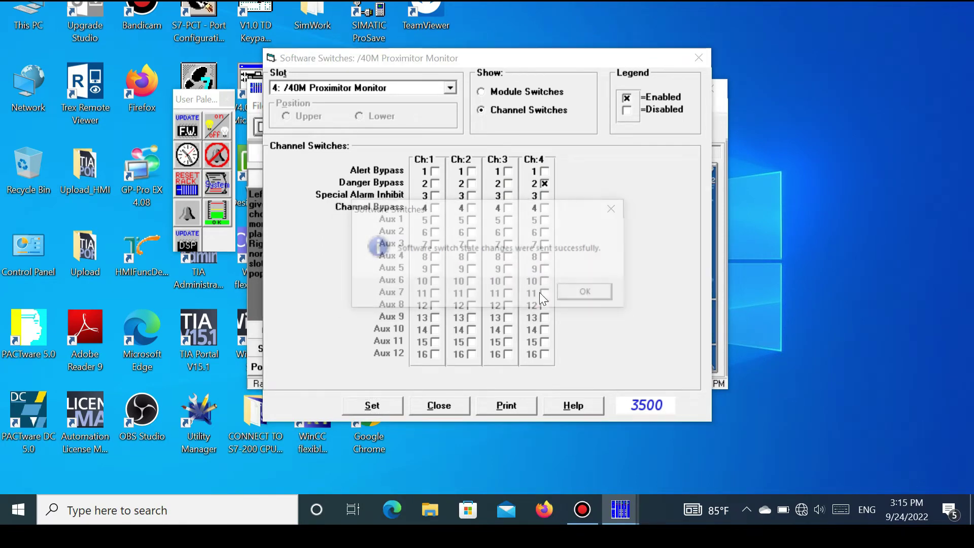
{"action": "left_click", "coordinate": [589, 295]}
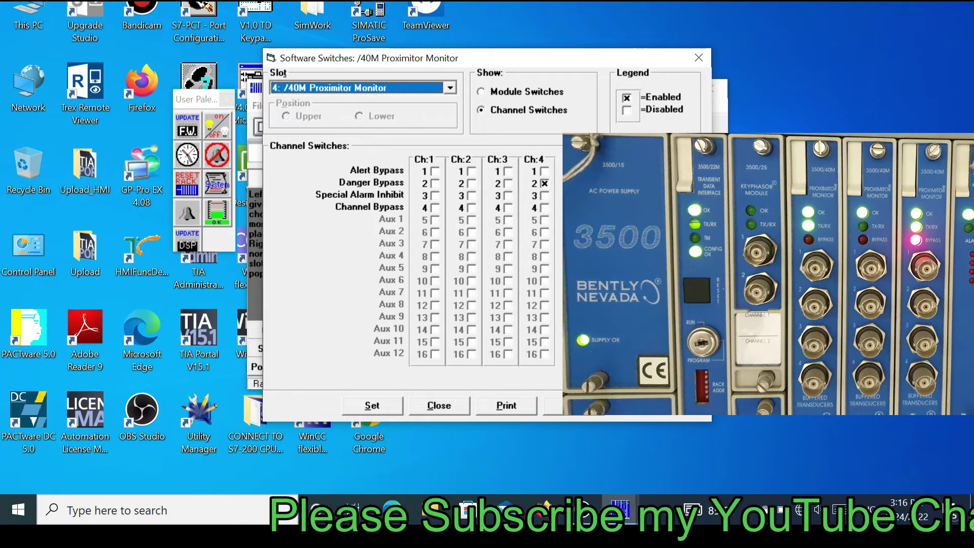
Clear the Ch:4 Danger Bypass and send the change to the rack
{"action": "left_click", "coordinate": [543, 182]}
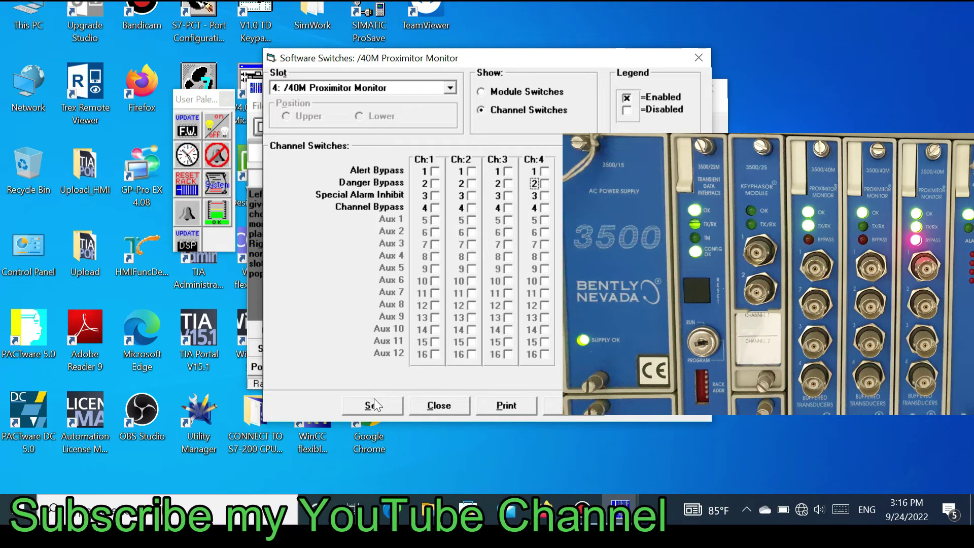
{"action": "left_click", "coordinate": [374, 401]}
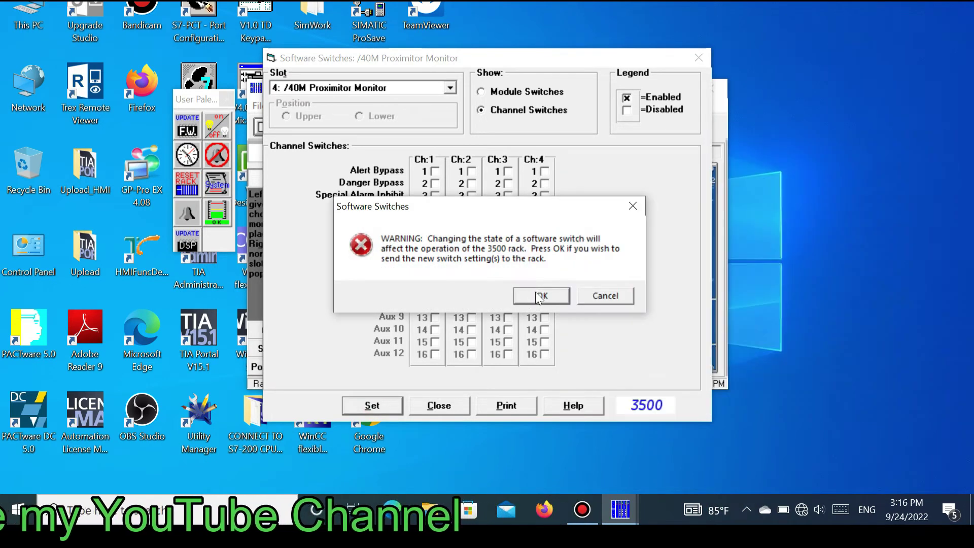
{"action": "left_click", "coordinate": [535, 292]}
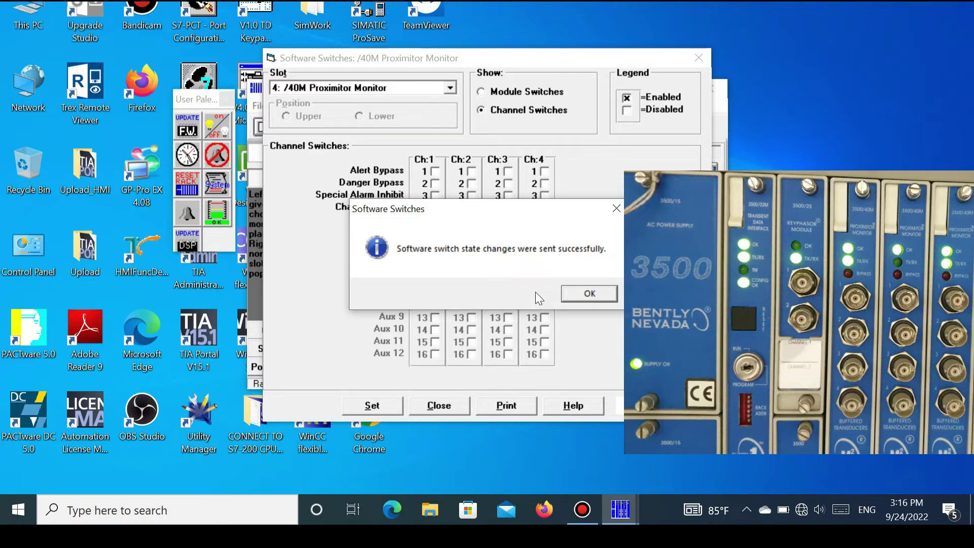
Select slot 5 and send Channel Bypass enabled on channel 2 to the rack
{"action": "left_click", "coordinate": [583, 297]}
{"action": "left_click", "coordinate": [450, 89]}
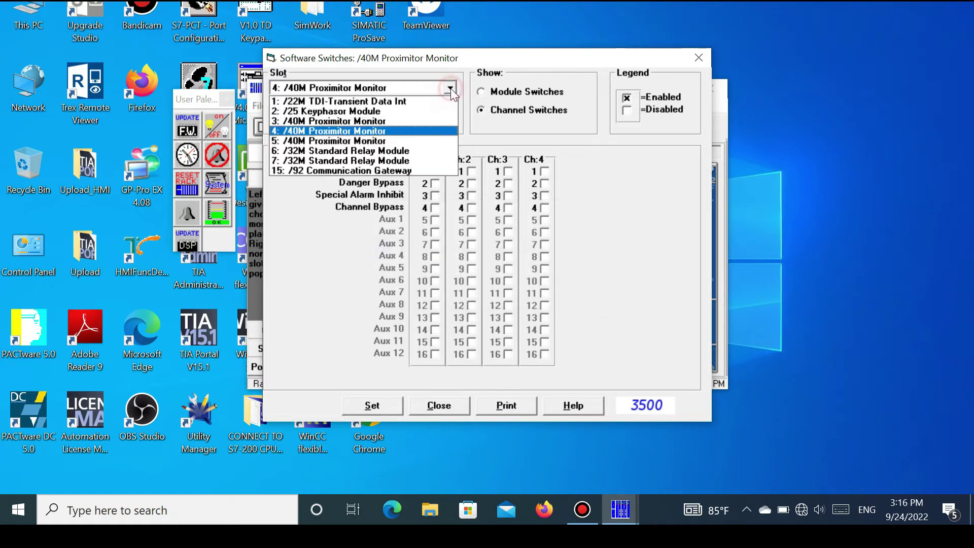
{"action": "left_click", "coordinate": [360, 142]}
{"action": "left_click", "coordinate": [543, 207]}
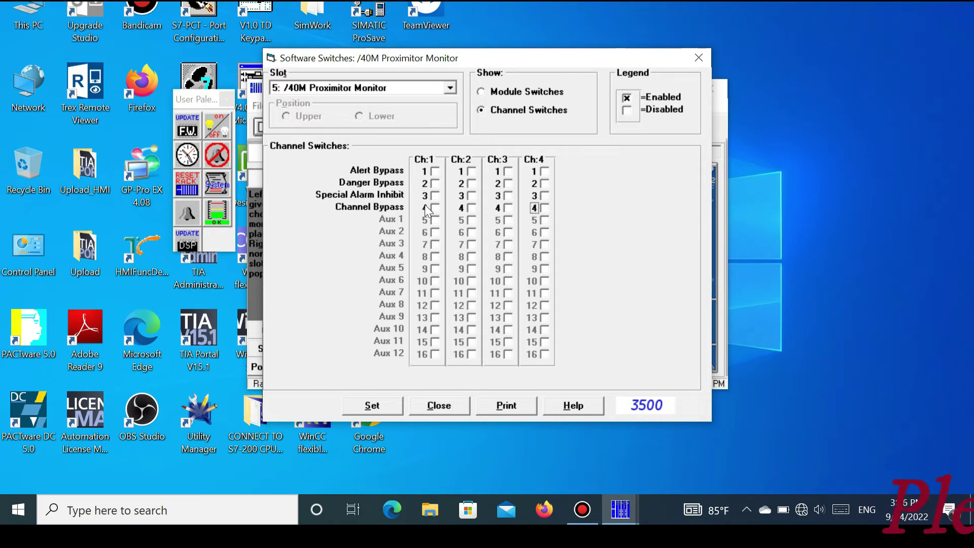
{"action": "left_click", "coordinate": [474, 207]}
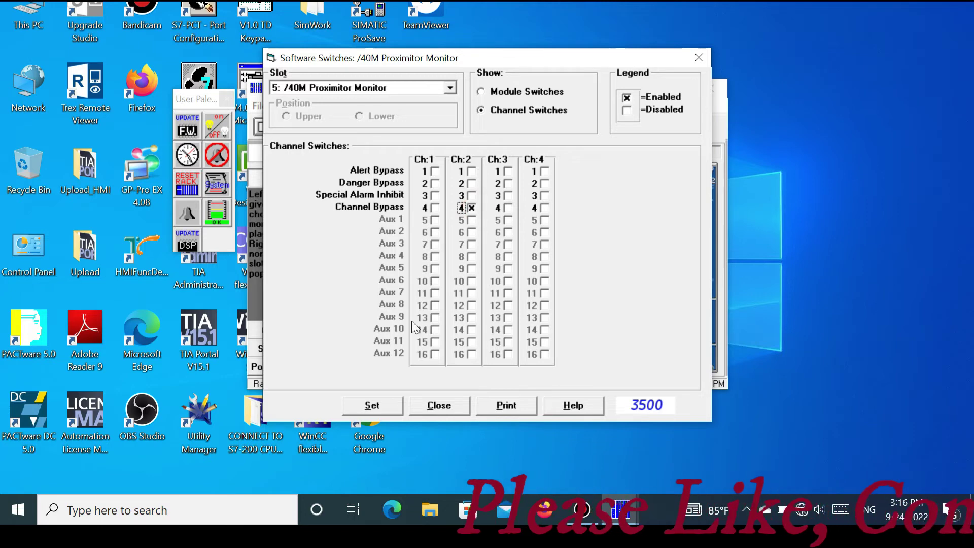
{"action": "left_click", "coordinate": [377, 406]}
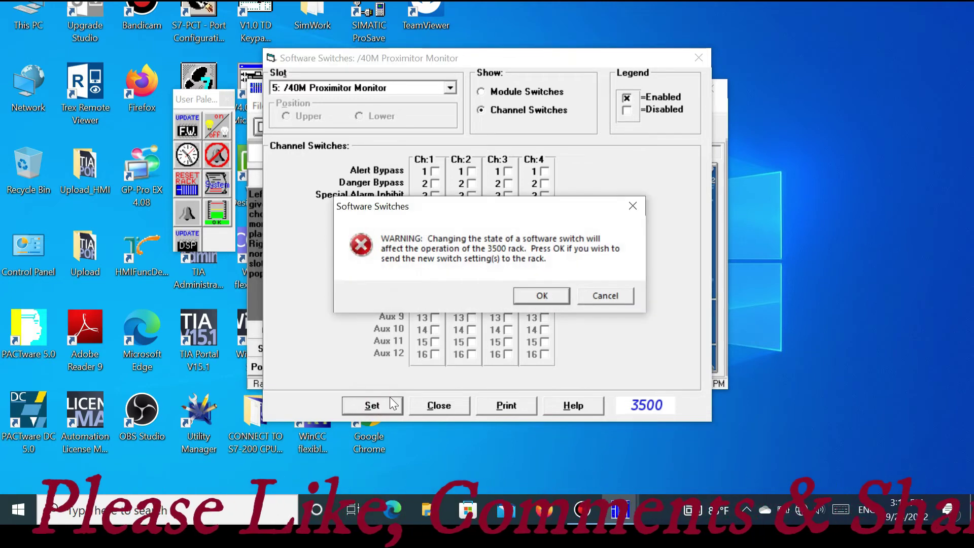
{"action": "left_click", "coordinate": [542, 295]}
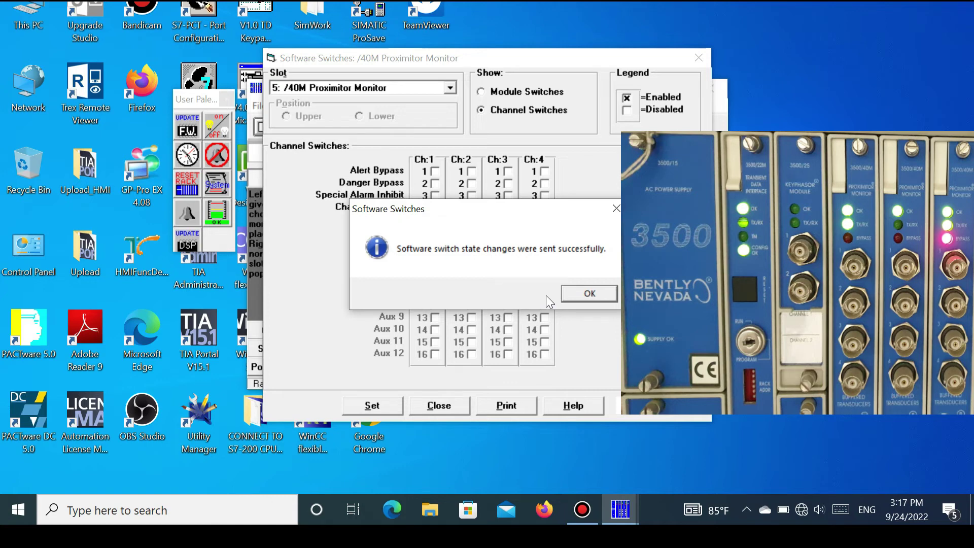
{"action": "key", "text": "Return"}
Remove the channel 2 Channel Bypass on slot 5 and send the change to the rack
{"action": "left_click", "coordinate": [472, 208]}
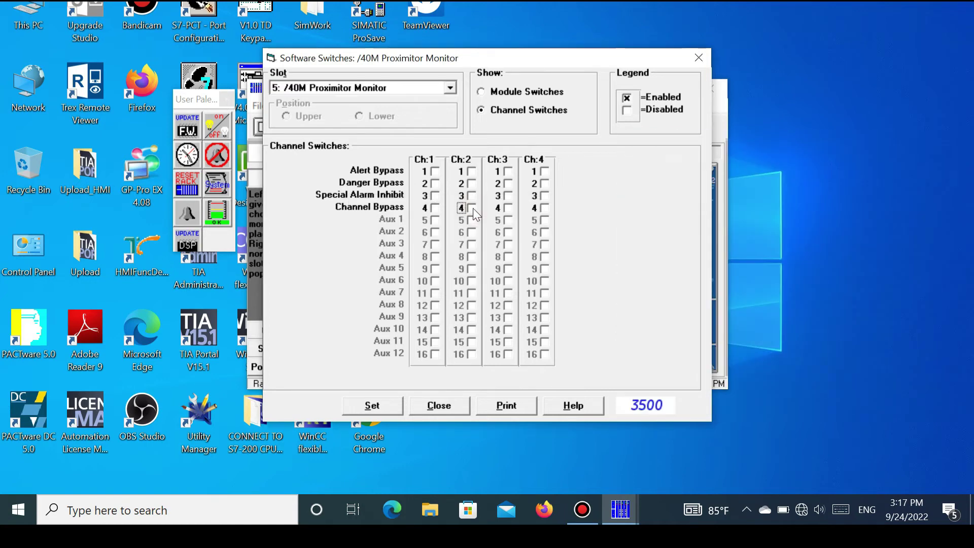
{"action": "left_click", "coordinate": [372, 406]}
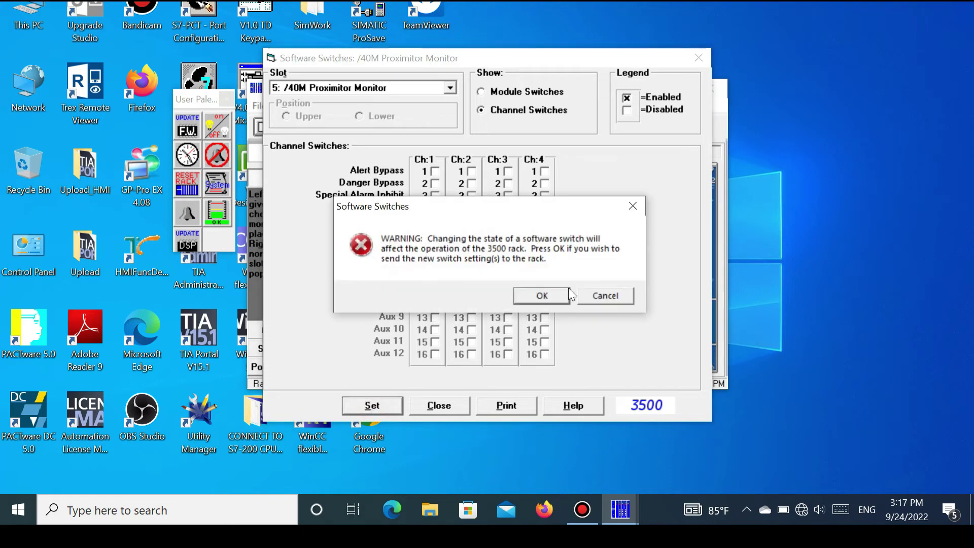
{"action": "left_click", "coordinate": [540, 296]}
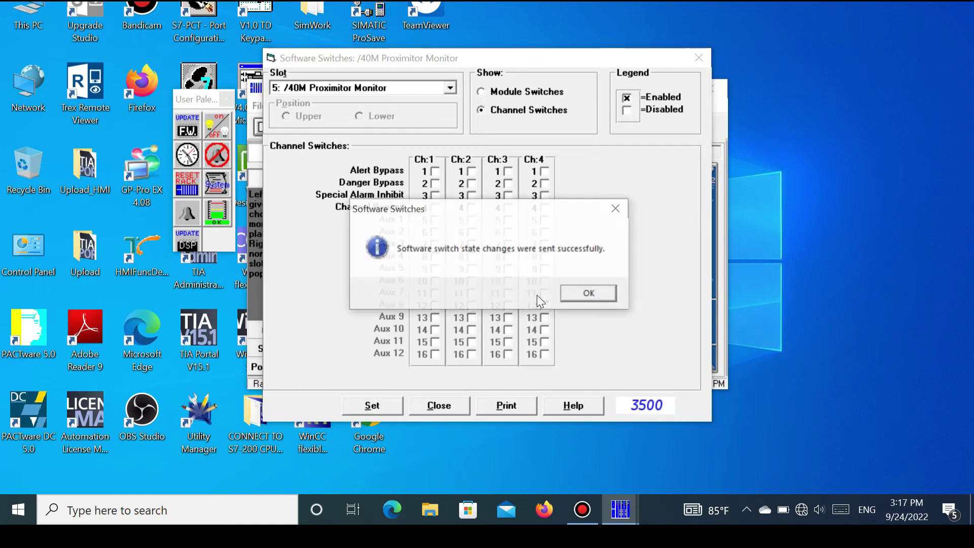
{"action": "left_click", "coordinate": [579, 295]}
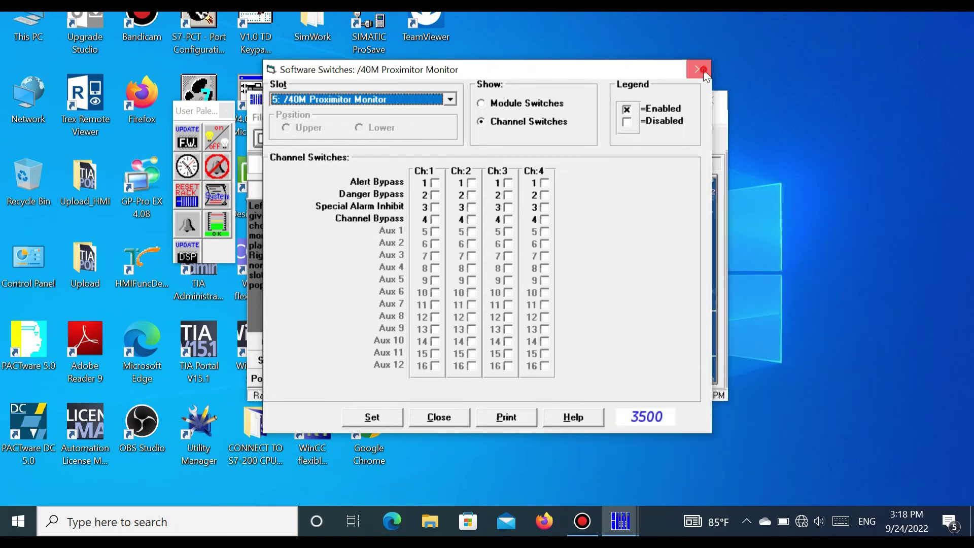
Close Software Switches and disconnect from the 3500 rack
{"action": "left_click", "coordinate": [698, 57]}
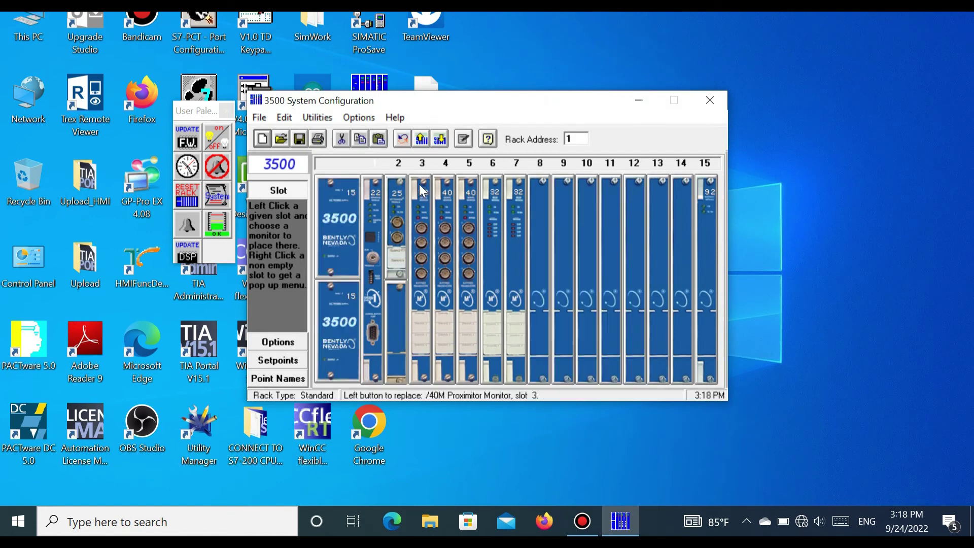
{"action": "left_click", "coordinate": [403, 142]}
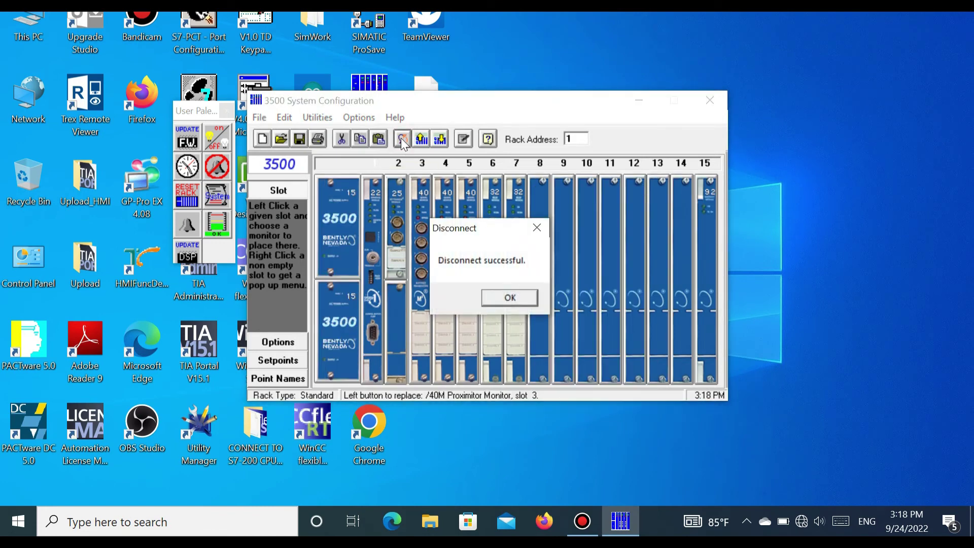
{"action": "left_click", "coordinate": [536, 226]}
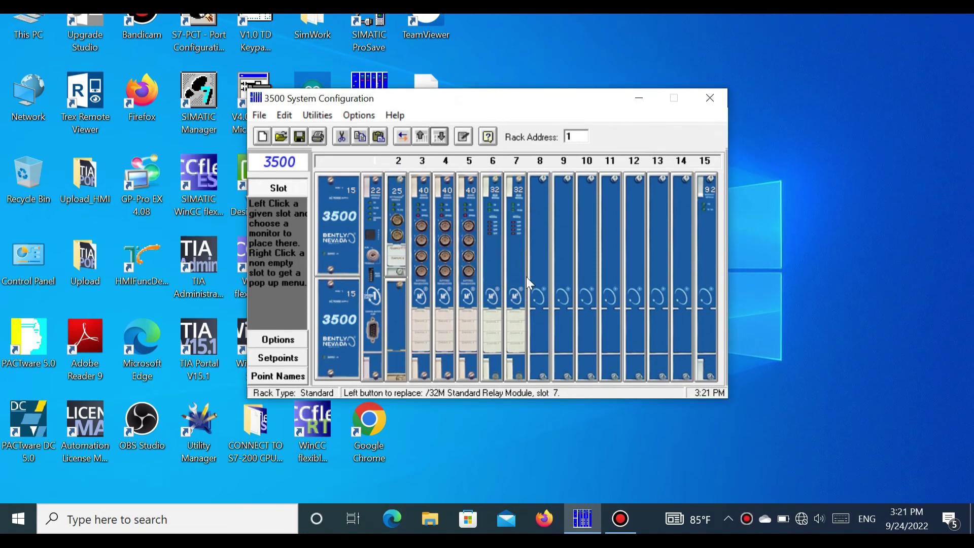
Exit the configuration program without saving, returning to the Windows desktop
{"action": "left_click", "coordinate": [710, 97]}
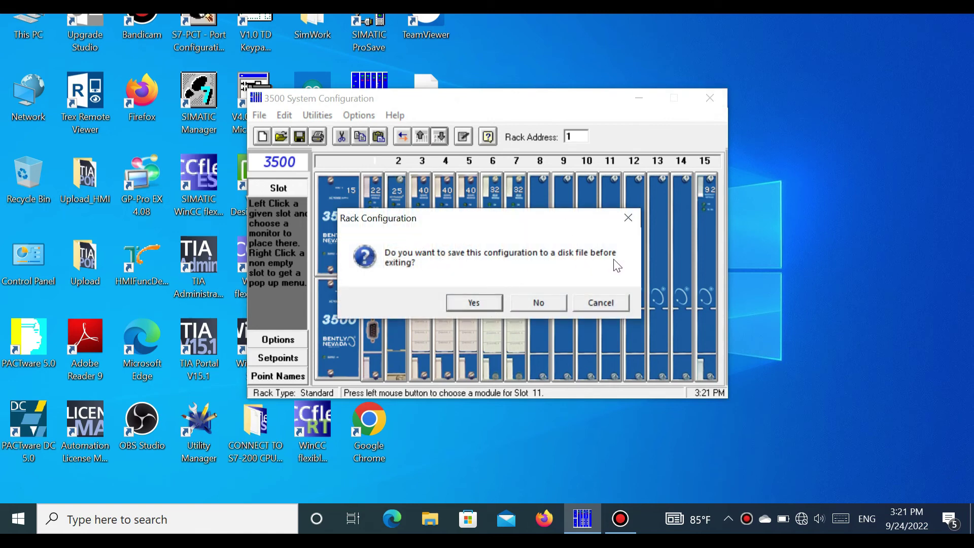
{"action": "left_click", "coordinate": [541, 304]}
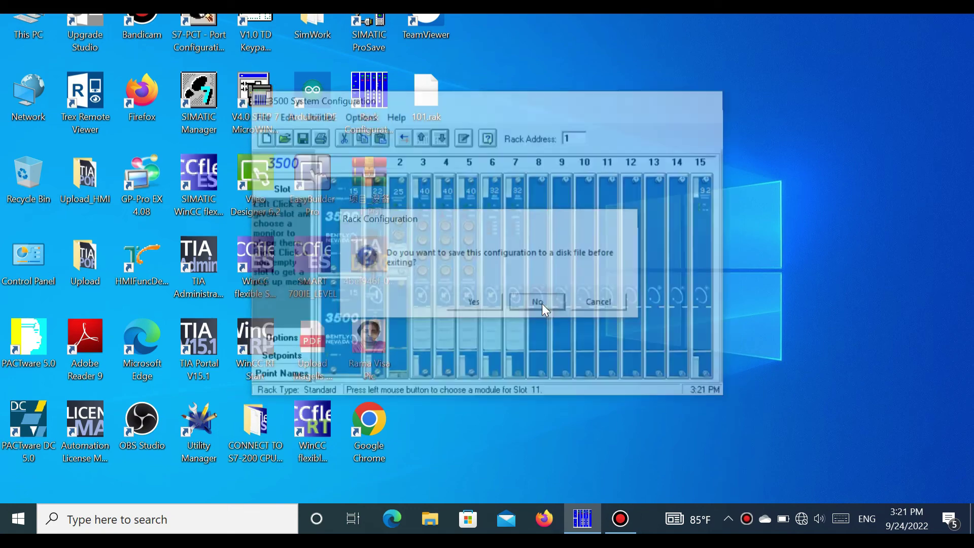
{"action": "right_click", "coordinate": [555, 153]}
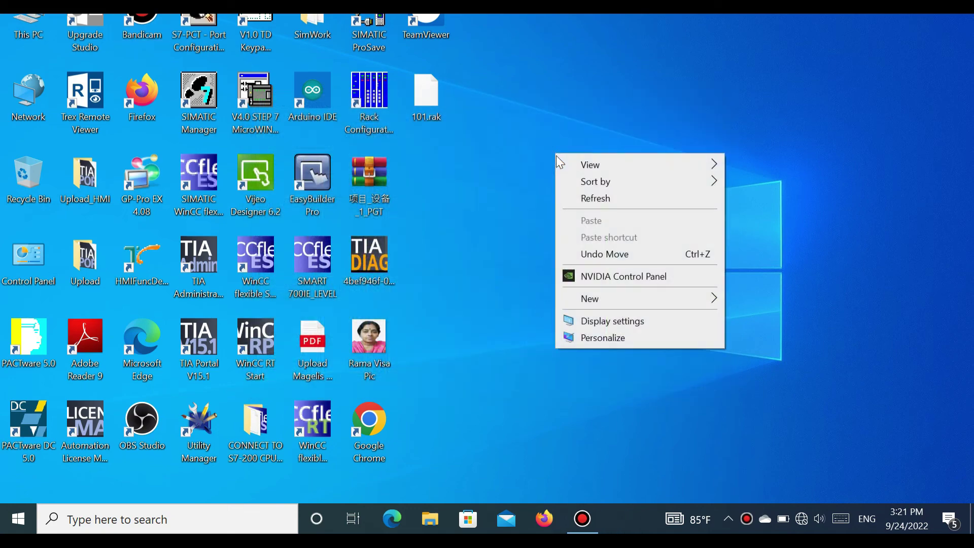